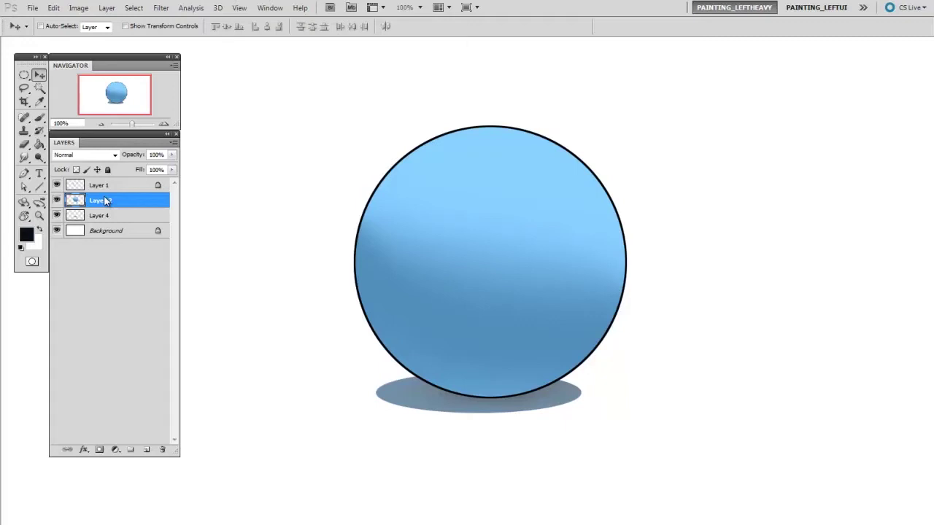
Select Layer 1, then hide it and show it again to check the sphere's outline
{"action": "left_click", "coordinate": [104, 186]}
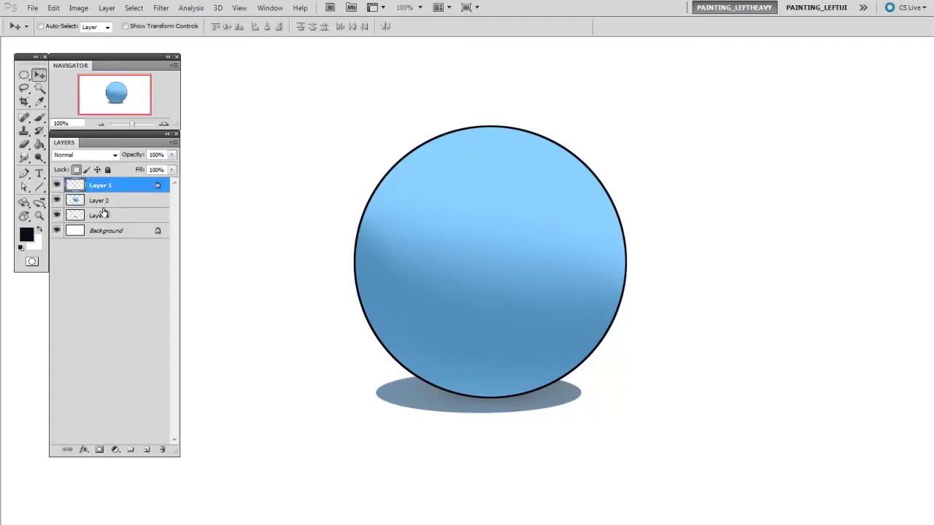
{"action": "left_click", "coordinate": [57, 187]}
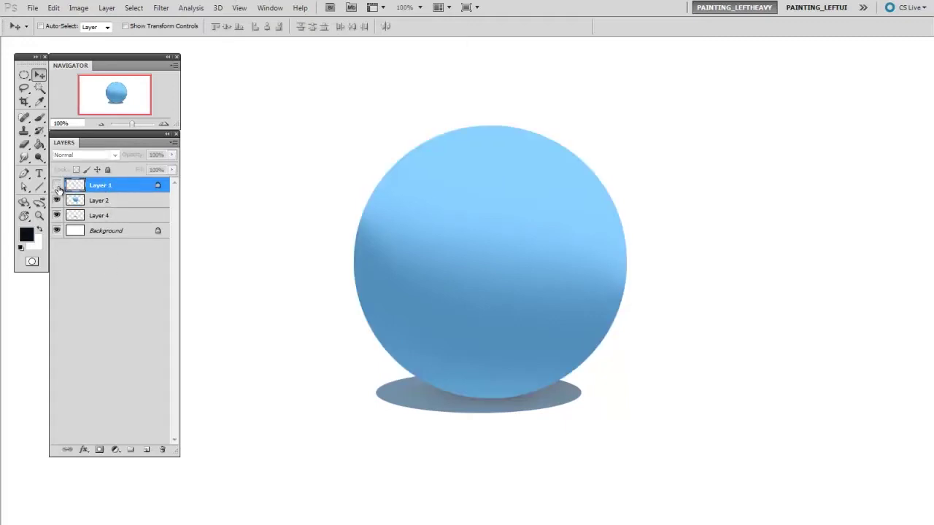
{"action": "left_click", "coordinate": [57, 187]}
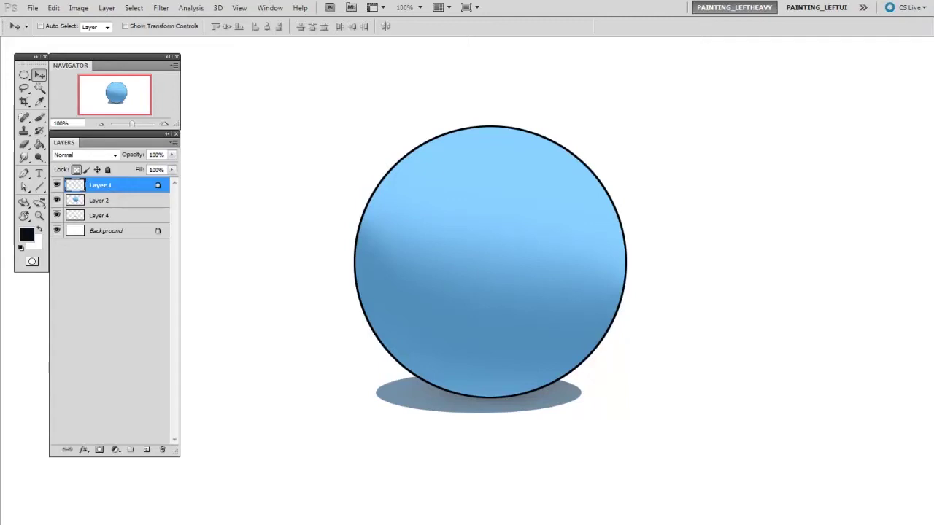
Sample the sphere's light blue, change it to the deeper blue #1282ce, and brush it over the outline on Layer 1
{"action": "key", "text": "b"}
{"action": "left_click", "coordinate": [561, 219], "text": "alt"}
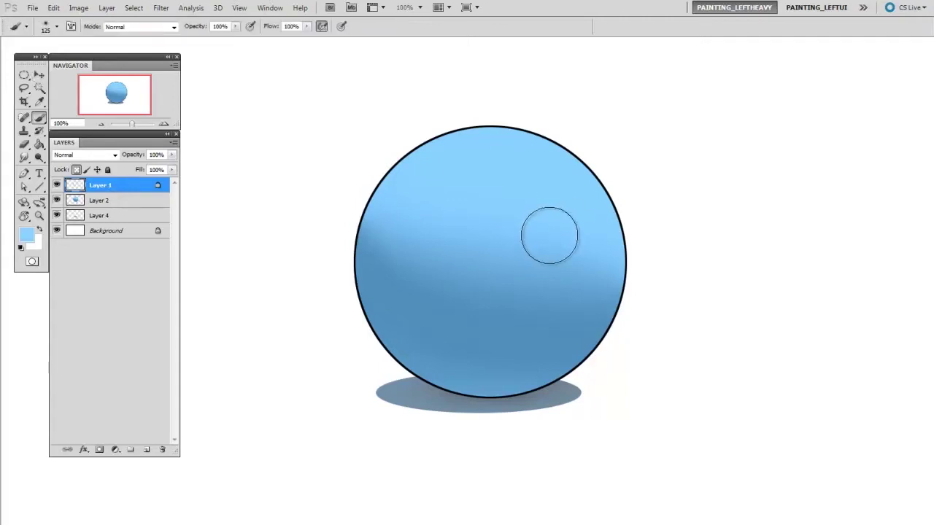
{"action": "key", "text": "n"}
{"action": "left_click_drag", "start_coordinate": [769, 267], "coordinate": [731, 193]}
{"action": "left_click", "coordinate": [517, 232]}
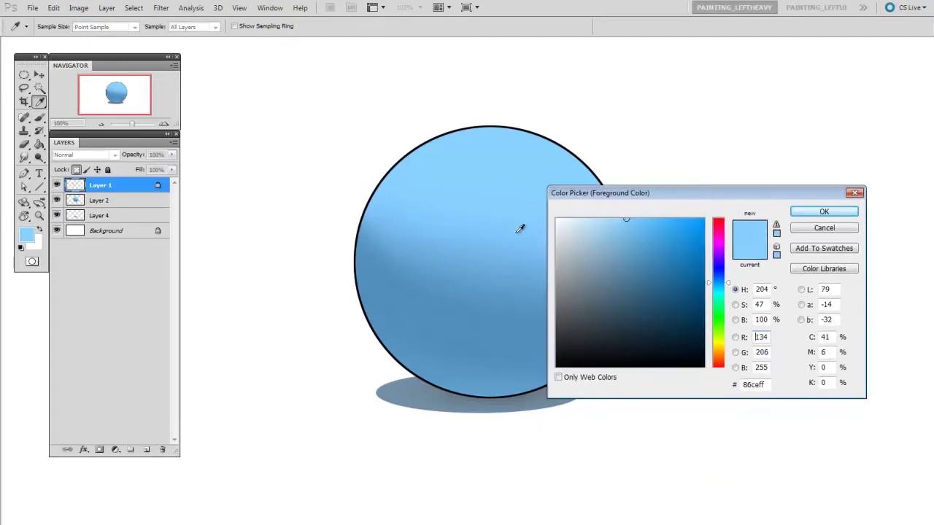
{"action": "mouse_move", "coordinate": [671, 252]}
{"action": "left_mouse_down"}
{"action": "mouse_move", "coordinate": [681, 261]}
{"action": "mouse_move", "coordinate": [691, 243]}
{"action": "left_mouse_up"}
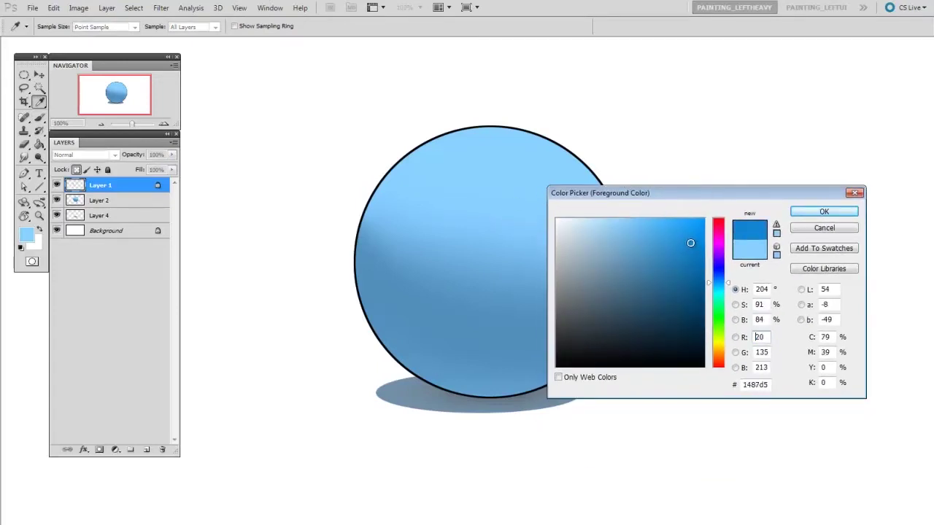
{"action": "left_click", "coordinate": [692, 247]}
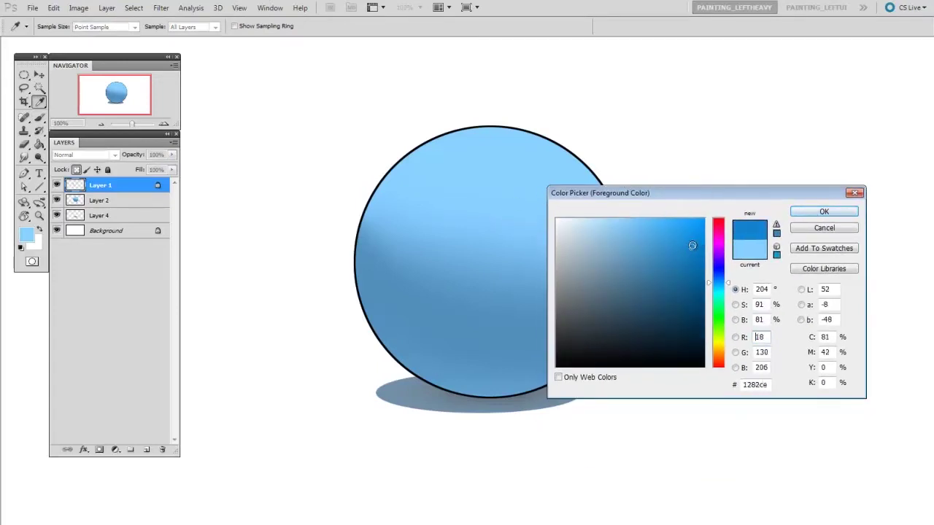
{"action": "left_click", "coordinate": [815, 213]}
{"action": "key", "text": "b"}
{"action": "mouse_move", "coordinate": [459, 135]}
{"action": "left_mouse_down"}
{"action": "mouse_move", "coordinate": [588, 166]}
{"action": "mouse_move", "coordinate": [625, 283]}
{"action": "mouse_move", "coordinate": [496, 388]}
{"action": "mouse_move", "coordinate": [374, 283]}
{"action": "mouse_move", "coordinate": [510, 127]}
{"action": "mouse_move", "coordinate": [459, 133]}
{"action": "mouse_move", "coordinate": [356, 252]}
{"action": "mouse_move", "coordinate": [522, 128]}
{"action": "mouse_move", "coordinate": [618, 306]}
{"action": "mouse_move", "coordinate": [427, 360]}
{"action": "mouse_move", "coordinate": [439, 122]}
{"action": "mouse_move", "coordinate": [610, 307]}
{"action": "left_mouse_up"}
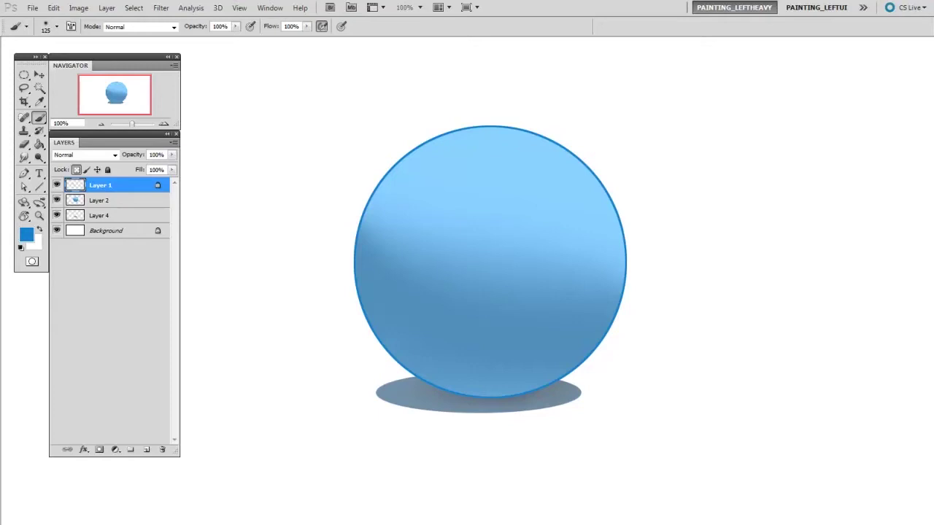
Reset the foreground colour to default black and brush over the upper part of the sphere's outline
{"action": "key", "text": "d"}
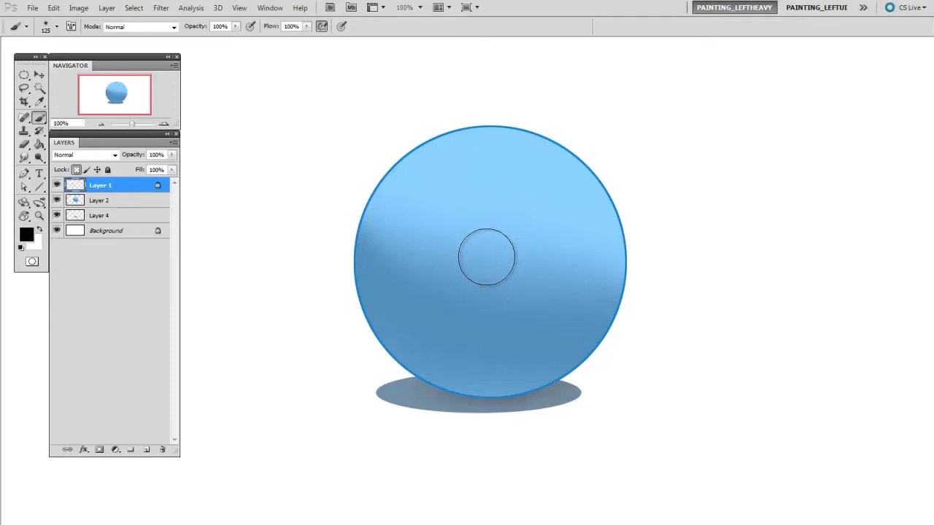
{"action": "mouse_move", "coordinate": [402, 156]}
{"action": "left_mouse_down"}
{"action": "mouse_move", "coordinate": [629, 230]}
{"action": "mouse_move", "coordinate": [353, 300]}
{"action": "mouse_move", "coordinate": [600, 155]}
{"action": "left_mouse_up"}
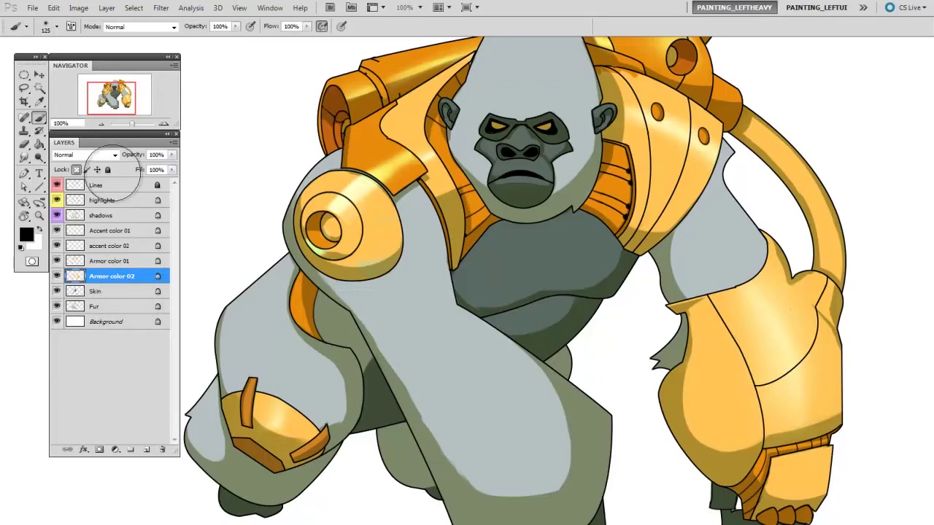
Select the gorilla's Lines layer and change its lock from everything to transparent pixels only
{"action": "left_click", "coordinate": [96, 187]}
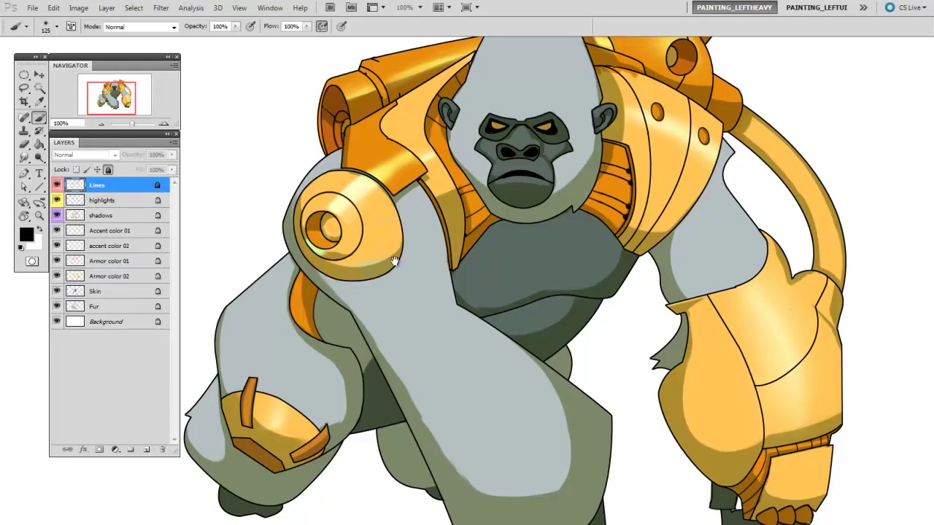
{"action": "left_click_drag", "start_coordinate": [394, 261], "coordinate": [429, 236]}
{"action": "key", "text": "ctrl+plus"}
{"action": "left_click_drag", "start_coordinate": [579, 275], "coordinate": [616, 286]}
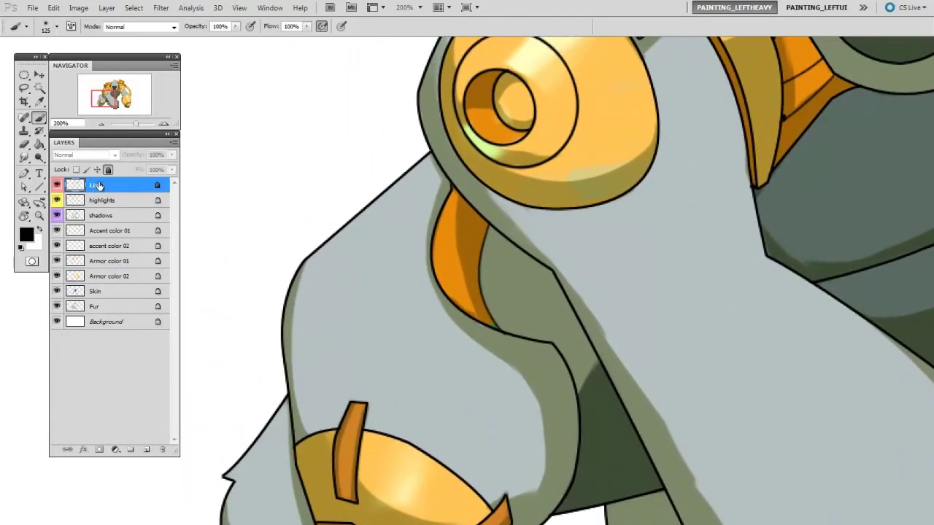
{"action": "left_click", "coordinate": [76, 170]}
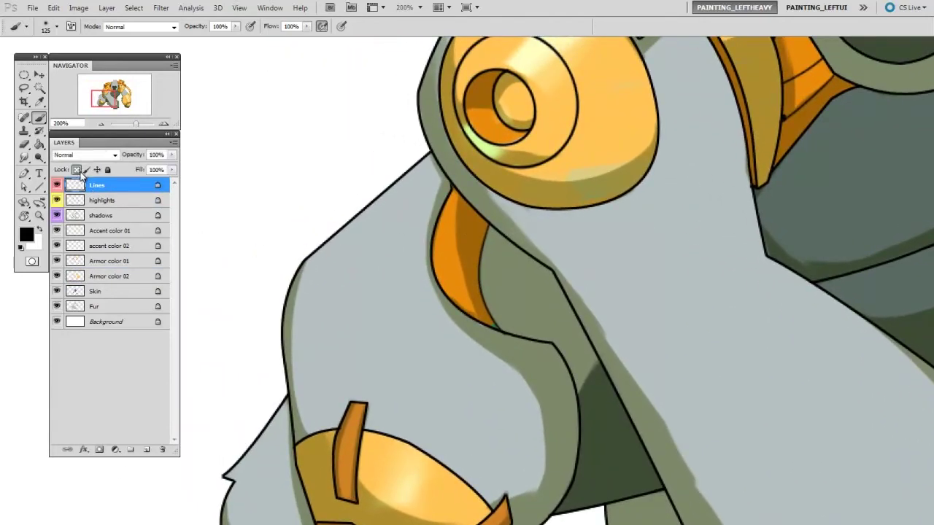
Sample the light grey fur and set the foreground to the darker grey #808b8b
{"action": "left_click", "coordinate": [379, 259], "text": "alt"}
{"action": "key", "text": "n"}
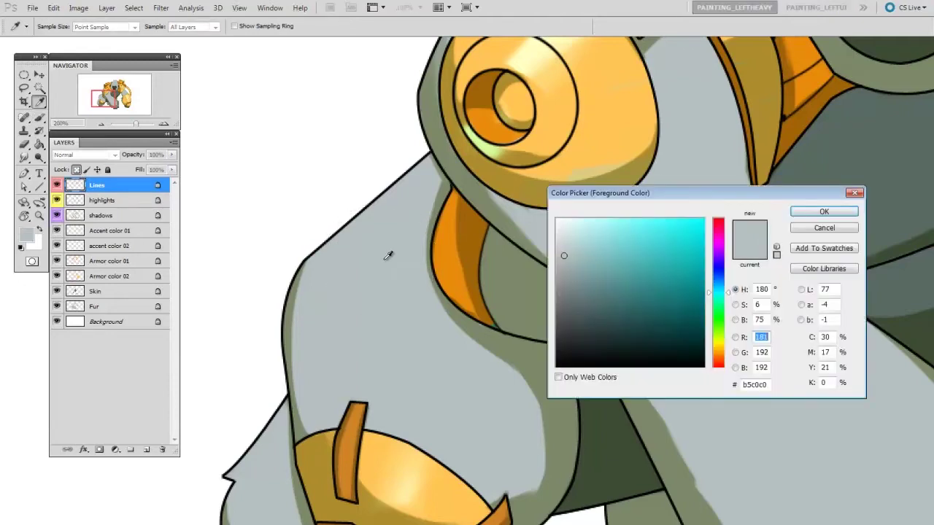
{"action": "left_click_drag", "start_coordinate": [699, 188], "coordinate": [705, 172]}
{"action": "left_click_drag", "start_coordinate": [571, 244], "coordinate": [574, 273]}
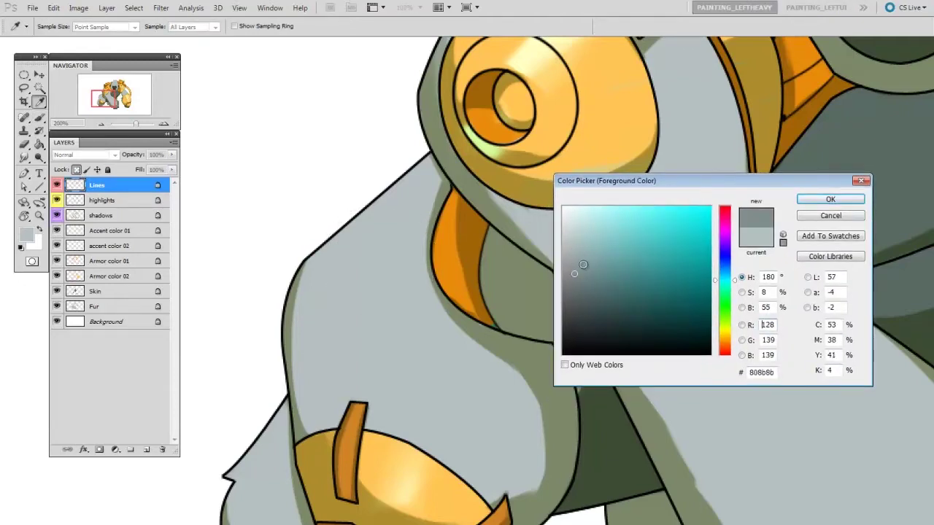
{"action": "left_click", "coordinate": [830, 201]}
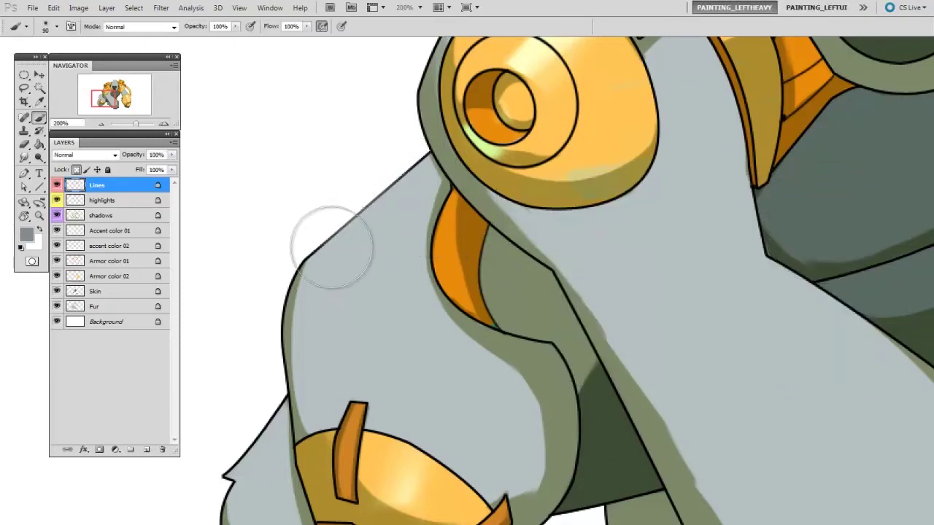
Brush the grey over the black outlines of the fur on the bent limb with the knee armour
{"action": "mouse_move", "coordinate": [332, 248]}
{"action": "left_mouse_down"}
{"action": "mouse_move", "coordinate": [309, 281]}
{"action": "mouse_move", "coordinate": [300, 374]}
{"action": "mouse_move", "coordinate": [311, 258]}
{"action": "mouse_move", "coordinate": [297, 374]}
{"action": "mouse_move", "coordinate": [338, 231]}
{"action": "mouse_move", "coordinate": [308, 298]}
{"action": "mouse_move", "coordinate": [352, 370]}
{"action": "left_mouse_up"}
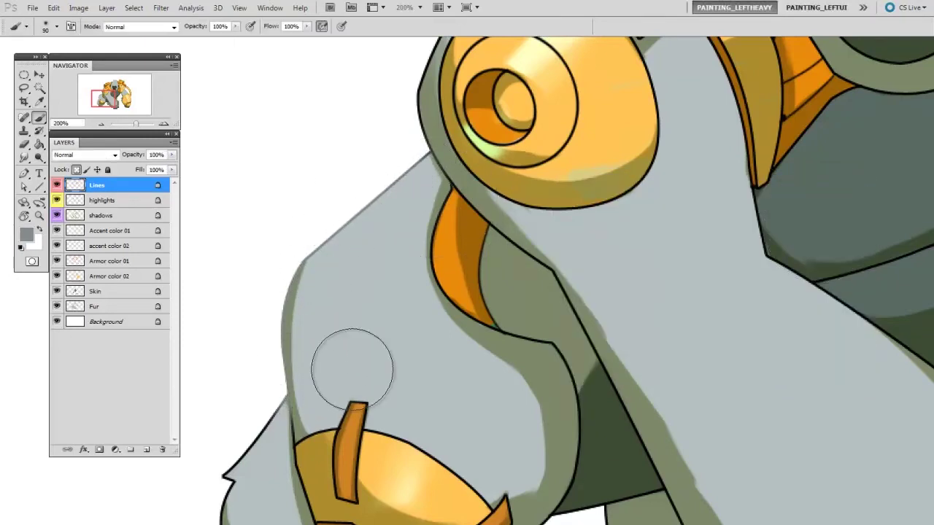
{"action": "mouse_move", "coordinate": [482, 324]}
{"action": "left_mouse_down"}
{"action": "mouse_move", "coordinate": [522, 341]}
{"action": "mouse_move", "coordinate": [546, 514]}
{"action": "left_mouse_up"}
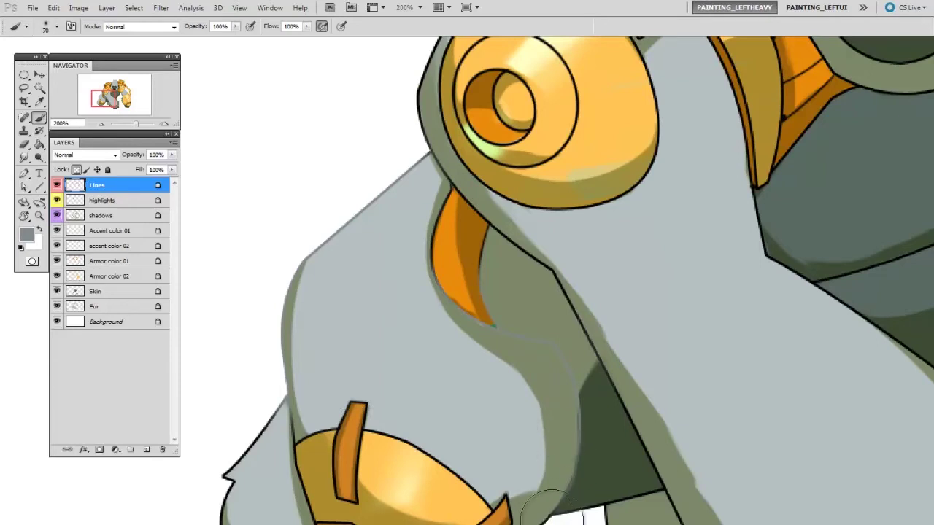
{"action": "key", "text": "bracketleft"}
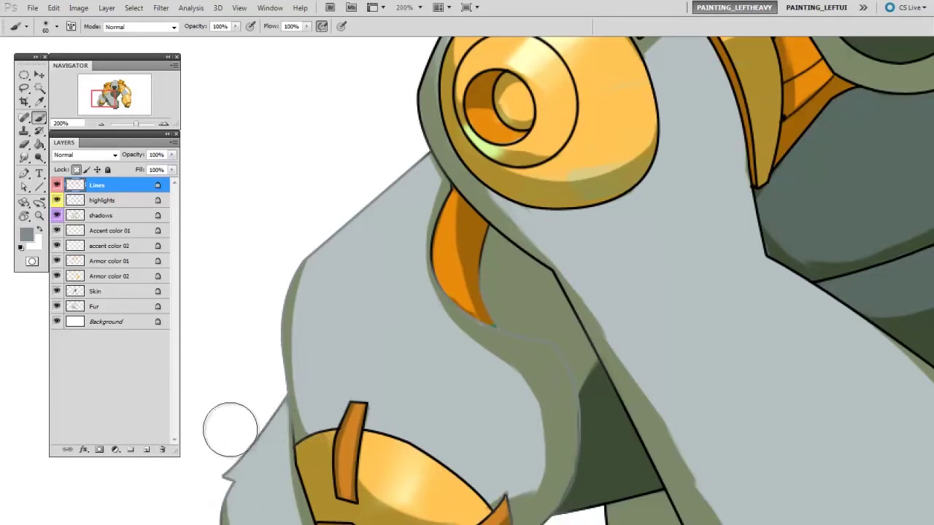
{"action": "scroll", "coordinate": [386, 334], "scroll_direction": "down", "scroll_amount": 3}
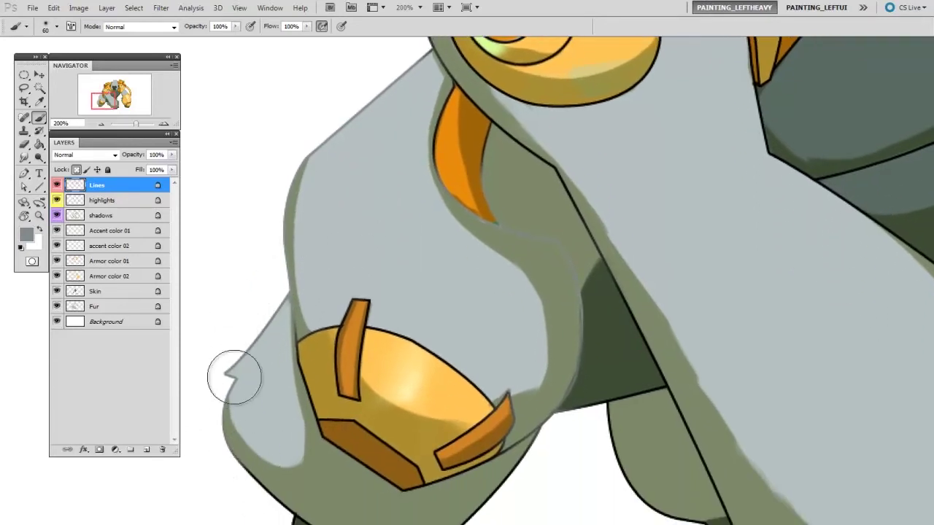
{"action": "left_click_drag", "start_coordinate": [259, 481], "coordinate": [232, 404]}
Pick a darker grey and recolour the outline of the shaded fur below the knee armour with a smaller brush
{"action": "key", "text": "n"}
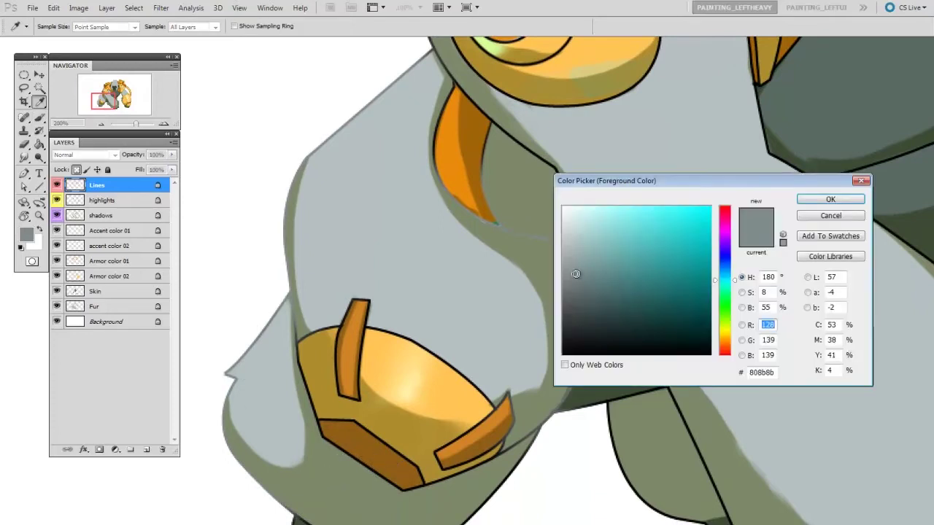
{"action": "left_click_drag", "start_coordinate": [576, 274], "coordinate": [582, 305]}
{"action": "left_click", "coordinate": [831, 200]}
{"action": "mouse_move", "coordinate": [449, 297]}
{"action": "left_mouse_down"}
{"action": "mouse_move", "coordinate": [441, 281]}
{"action": "mouse_move", "coordinate": [458, 143]}
{"action": "left_mouse_up"}
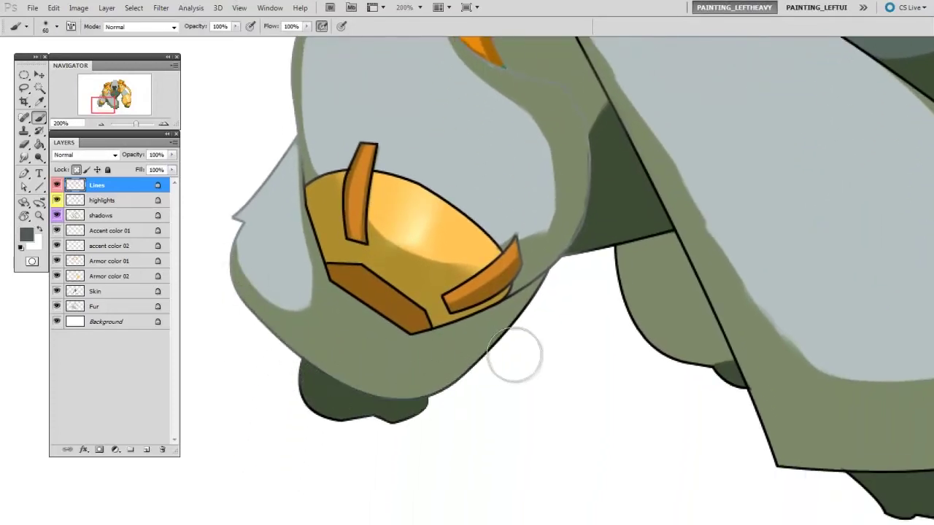
{"action": "key", "text": "bracketleft"}
{"action": "key", "text": "bracketleft"}
{"action": "key", "text": "bracketleft"}
{"action": "mouse_move", "coordinate": [548, 292]}
{"action": "left_mouse_down"}
{"action": "mouse_move", "coordinate": [477, 377]}
{"action": "mouse_move", "coordinate": [496, 353]}
{"action": "mouse_move", "coordinate": [524, 217]}
{"action": "mouse_move", "coordinate": [509, 277]}
{"action": "left_mouse_up"}
Enlarge the brush and recolour the inner fur outline beside the orange strip in the same dark grey
{"action": "key", "text": "bracketright"}
{"action": "mouse_move", "coordinate": [443, 133]}
{"action": "left_mouse_down"}
{"action": "mouse_move", "coordinate": [420, 158]}
{"action": "mouse_move", "coordinate": [494, 182]}
{"action": "left_mouse_up"}
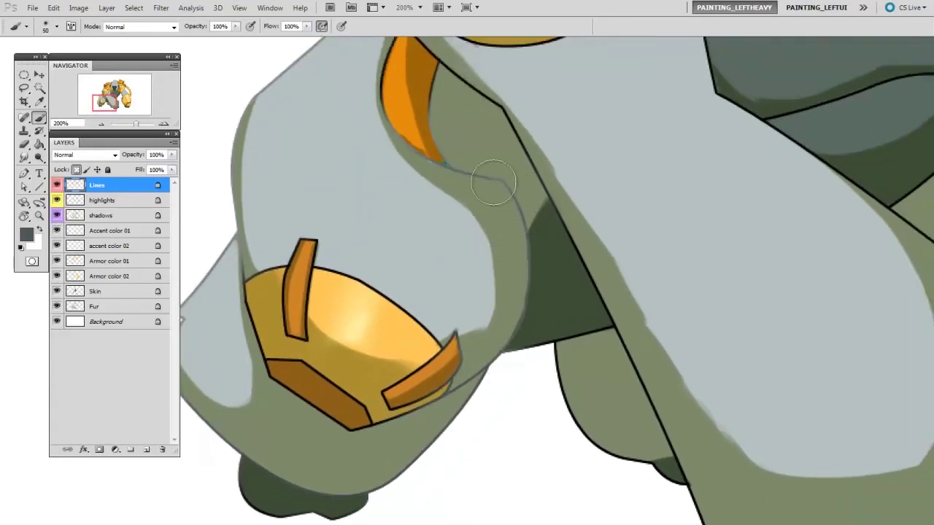
{"action": "key", "text": "bracketright"}
{"action": "left_click_drag", "start_coordinate": [413, 117], "coordinate": [409, 45]}
Examine the recoloured fur outlines against the rest of the gorilla
{"action": "mouse_move", "coordinate": [532, 186]}
{"action": "left_mouse_down"}
{"action": "mouse_move", "coordinate": [504, 250]}
{"action": "mouse_move", "coordinate": [556, 306]}
{"action": "left_mouse_up"}
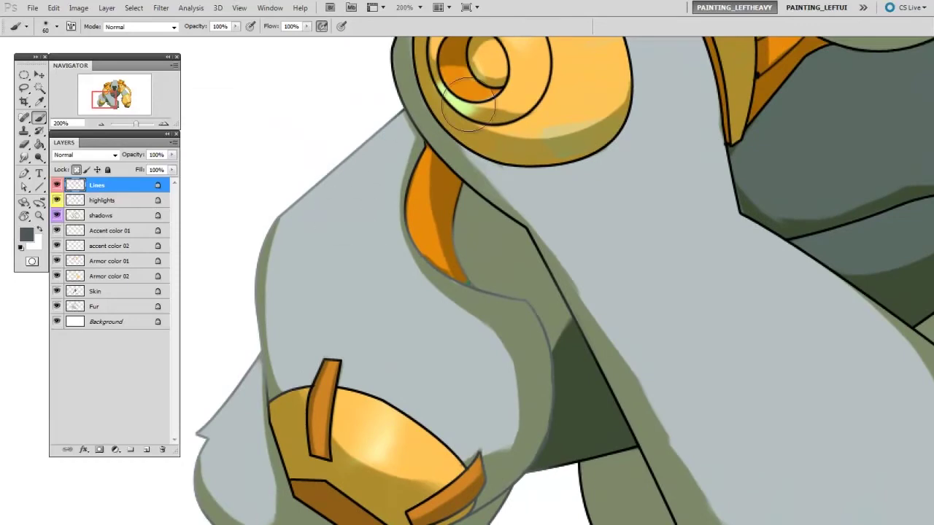
{"action": "left_click_drag", "start_coordinate": [713, 373], "coordinate": [732, 339]}
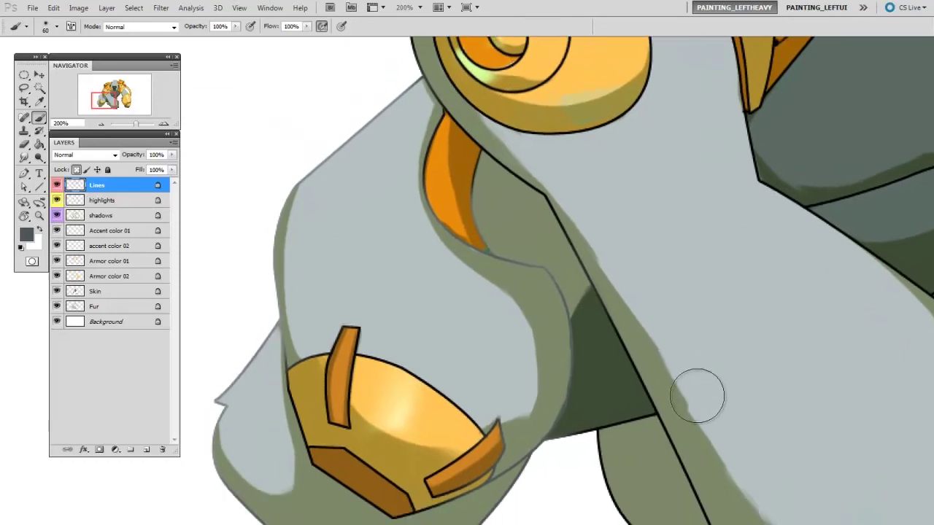
{"action": "key", "text": "ctrl+minus"}
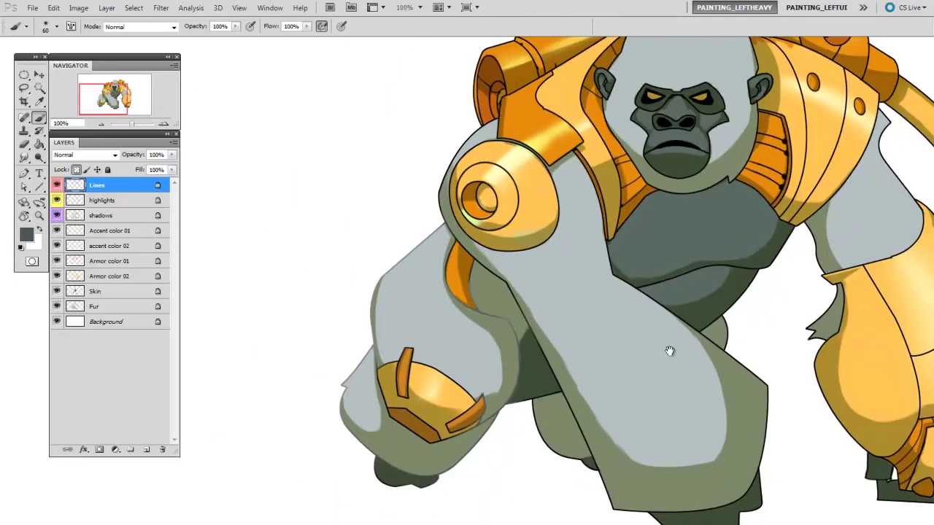
{"action": "left_click_drag", "start_coordinate": [670, 351], "coordinate": [567, 258]}
{"action": "key", "text": "ctrl+minus"}
{"action": "left_click_drag", "start_coordinate": [628, 258], "coordinate": [673, 145]}
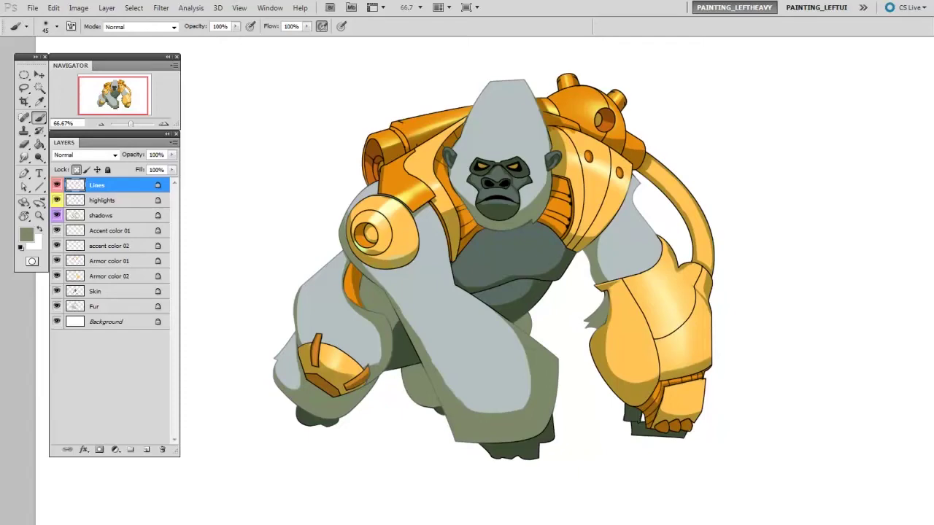
Reduce the brush size to 10 for close work on the round shoulder armour
{"action": "key", "text": "ctrl+plus"}
{"action": "mouse_move", "coordinate": [506, 137]}
{"action": "left_mouse_down"}
{"action": "mouse_move", "coordinate": [609, 256]}
{"action": "mouse_move", "coordinate": [597, 311]}
{"action": "left_mouse_up"}
{"action": "key", "text": "ctrl+plus"}
{"action": "left_click_drag", "start_coordinate": [548, 427], "coordinate": [580, 453]}
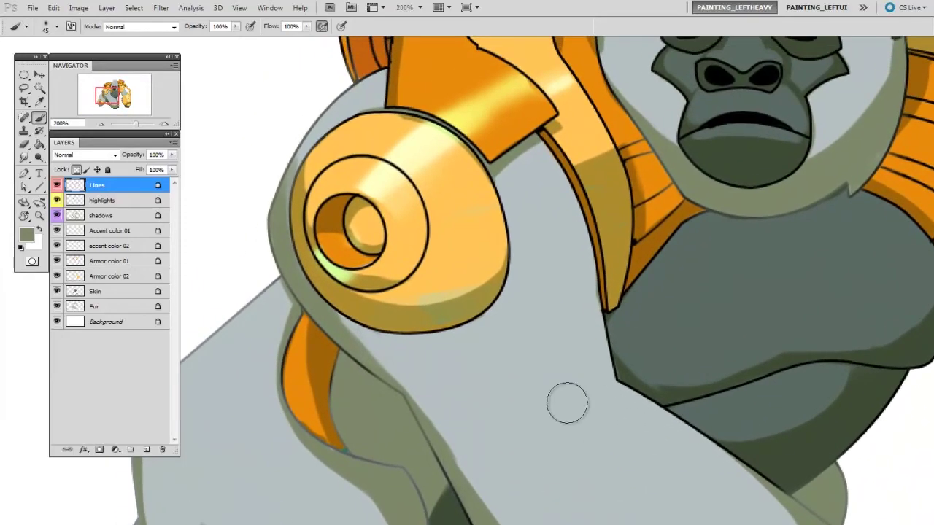
{"action": "key", "text": "bracketleft"}
{"action": "key", "text": "bracketleft"}
{"action": "key", "text": "bracketleft"}
{"action": "key", "text": "bracketleft"}
{"action": "key", "text": "bracketleft"}
{"action": "key", "text": "bracketleft"}
{"action": "key", "text": "bracketleft"}
Sample the shoulder armour's yellow, darken it to brown, and try it on the dome's right outline with a larger brush
{"action": "left_click", "coordinate": [452, 215], "text": "alt"}
{"action": "key", "text": "n"}
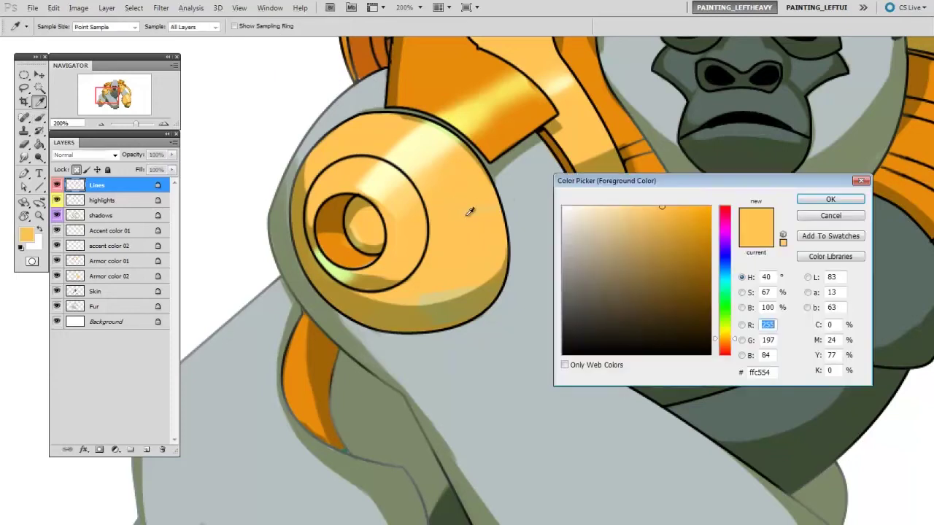
{"action": "left_click_drag", "start_coordinate": [686, 177], "coordinate": [673, 160]}
{"action": "left_click_drag", "start_coordinate": [660, 204], "coordinate": [673, 264]}
{"action": "left_click", "coordinate": [810, 180]}
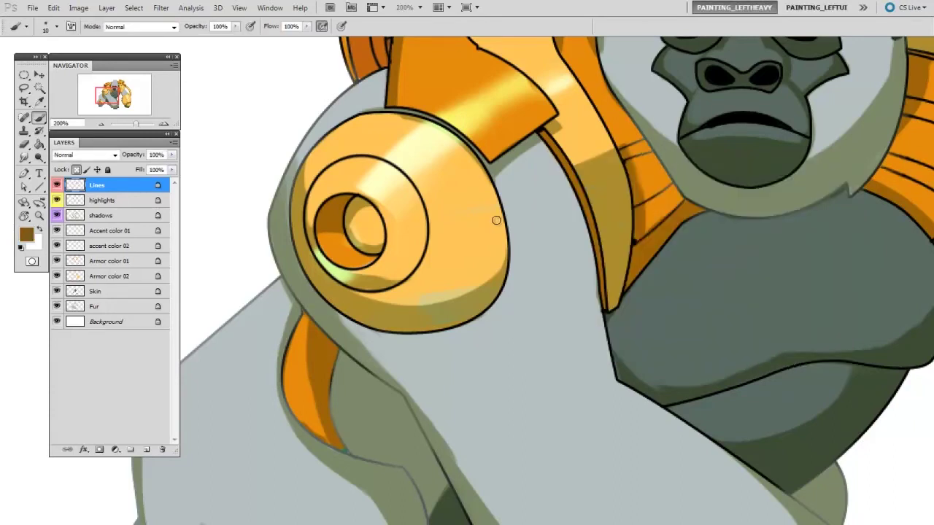
{"action": "key", "text": "]"}
{"action": "left_click_drag", "start_coordinate": [499, 246], "coordinate": [467, 307]}
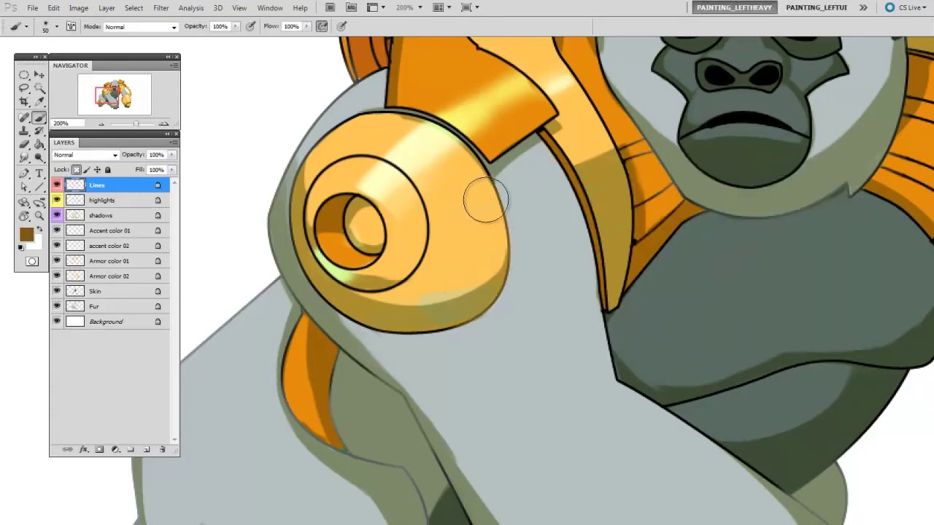
Recolour the shoulder dome's right edge with orange sampled from the armour, and its inner rings with the darker orange #945906
{"action": "left_click", "coordinate": [450, 76], "text": "alt"}
{"action": "left_click_drag", "start_coordinate": [478, 175], "coordinate": [496, 273]}
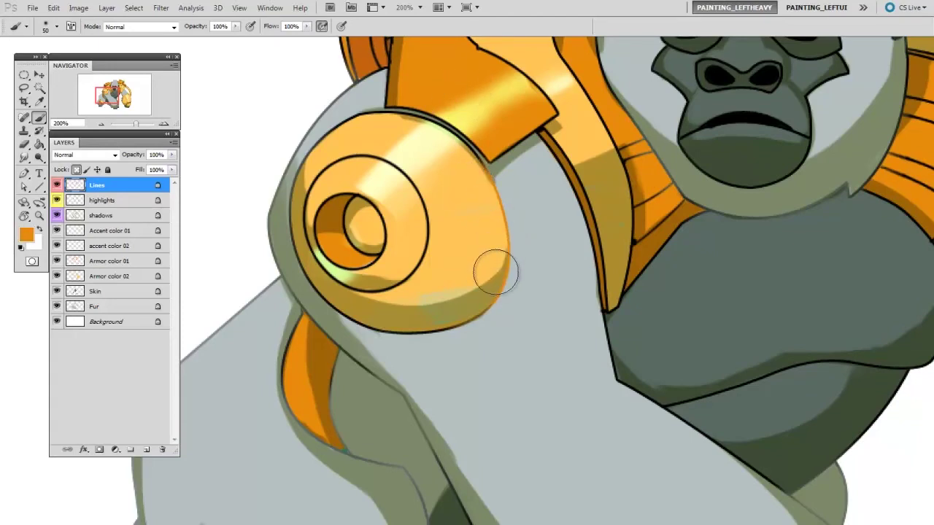
{"action": "key", "text": "n"}
{"action": "left_click", "coordinate": [675, 250]}
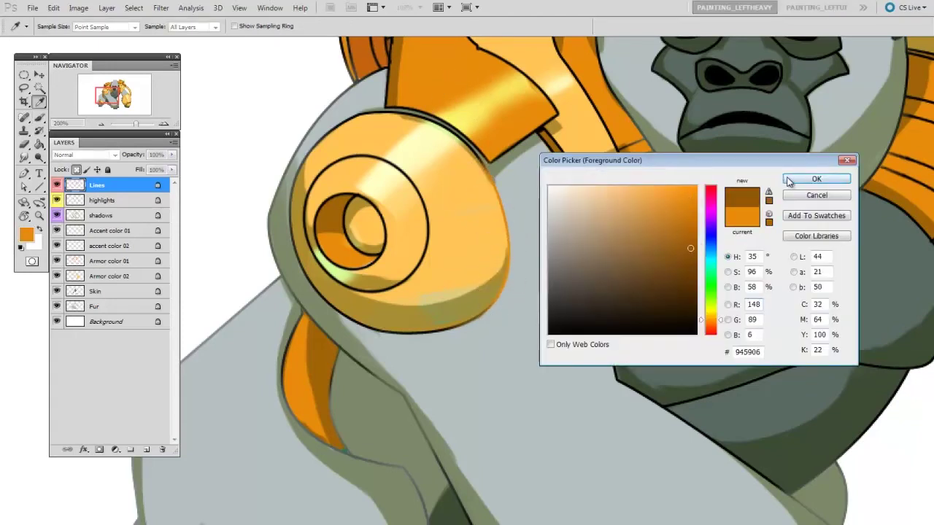
{"action": "left_click", "coordinate": [817, 179]}
{"action": "left_click_drag", "start_coordinate": [326, 237], "coordinate": [436, 209]}
Set the brush size to 45 and recolour the shoulder dome's lower and left outline in the darker orange
{"action": "key", "text": "]"}
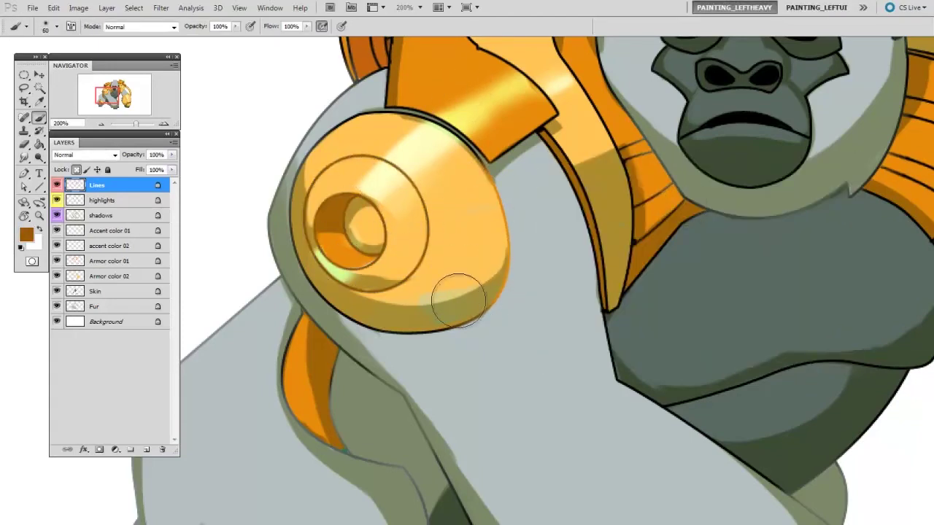
{"action": "key", "text": "["}
{"action": "key", "text": "["}
{"action": "mouse_move", "coordinate": [459, 302]}
{"action": "left_mouse_down"}
{"action": "mouse_move", "coordinate": [327, 284]}
{"action": "mouse_move", "coordinate": [359, 148]}
{"action": "left_mouse_up"}
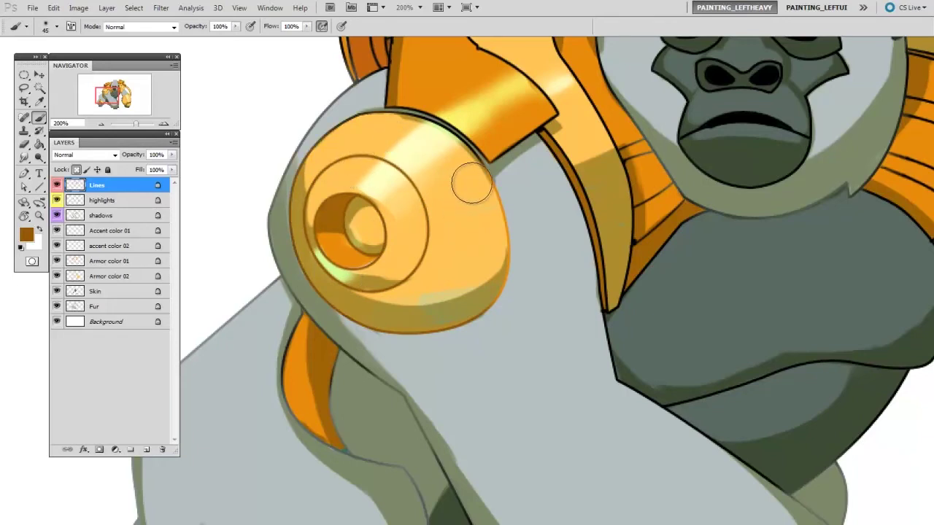
Recolour the shoulder dome's upper-right outline in the darker orange with a brush size of 40
{"action": "key", "text": "["}
{"action": "left_click_drag", "start_coordinate": [394, 126], "coordinate": [460, 161]}
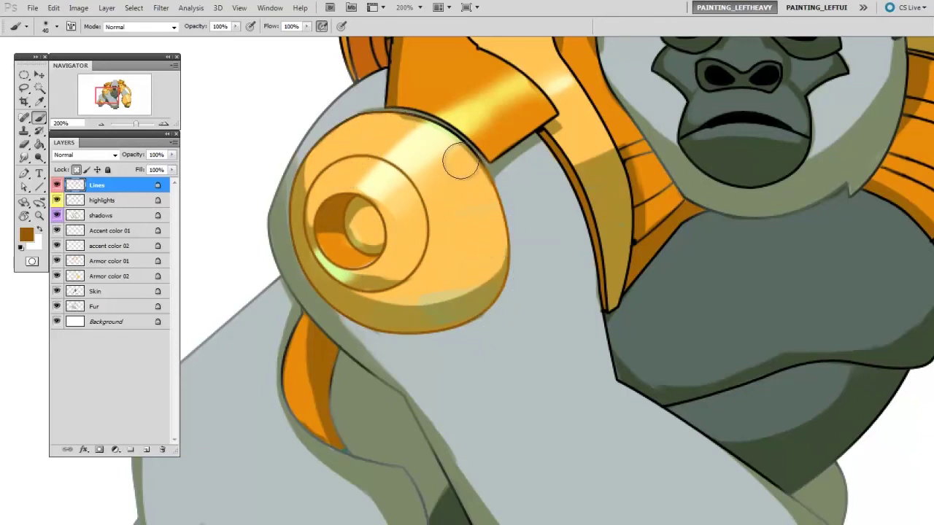
{"action": "left_click_drag", "start_coordinate": [559, 230], "coordinate": [535, 364]}
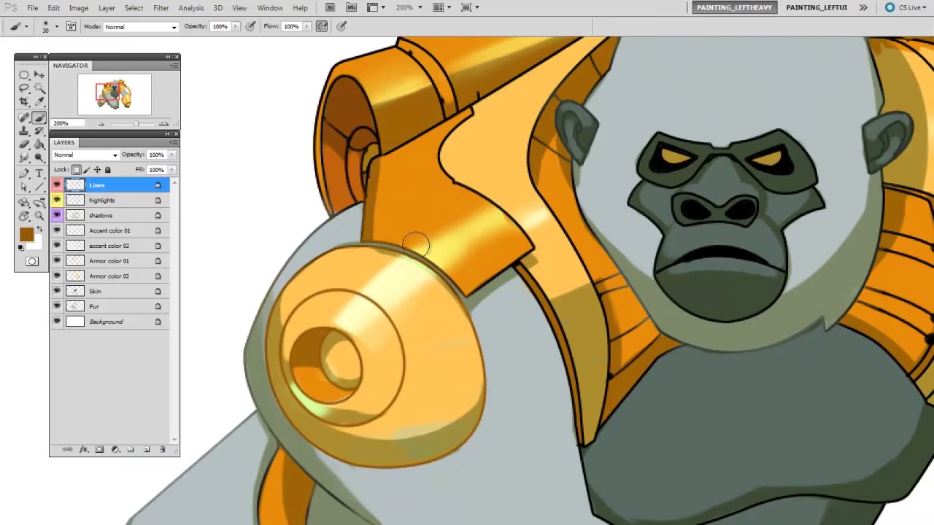
Recolour the black outlines of the orange plate above the dome and the band around the shoulder tube, varying the brush size
{"action": "key", "text": "bracketright"}
{"action": "key", "text": "bracketright"}
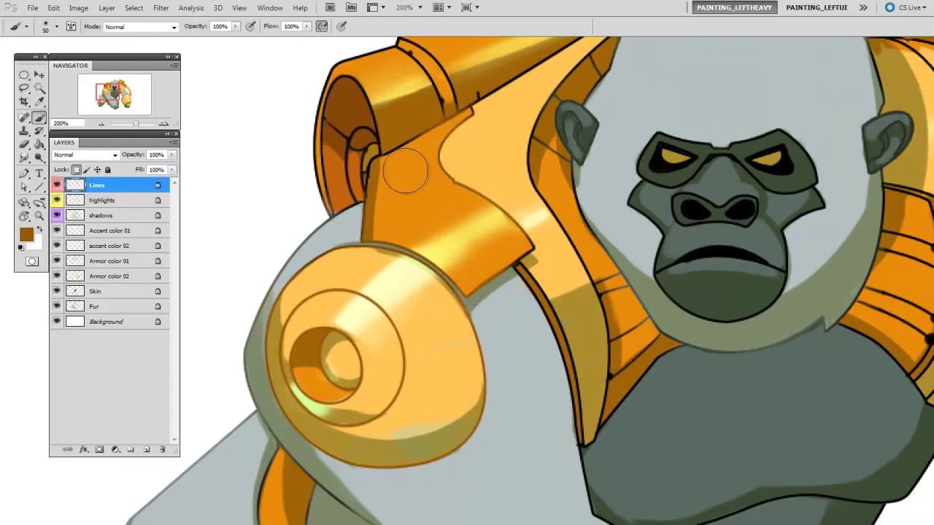
{"action": "mouse_move", "coordinate": [550, 248]}
{"action": "left_mouse_down"}
{"action": "mouse_move", "coordinate": [565, 222]}
{"action": "mouse_move", "coordinate": [528, 298]}
{"action": "left_mouse_up"}
{"action": "key", "text": "bracketleft"}
{"action": "key", "text": "bracketleft"}
{"action": "key", "text": "bracketleft"}
{"action": "key", "text": "bracketleft"}
{"action": "key", "text": "bracketleft"}
{"action": "mouse_move", "coordinate": [523, 147]}
{"action": "left_mouse_down"}
{"action": "mouse_move", "coordinate": [516, 162]}
{"action": "mouse_move", "coordinate": [582, 80]}
{"action": "mouse_move", "coordinate": [623, 128]}
{"action": "left_mouse_up"}
Set the brush size to 50 and recolour the outer rim of the shoulder tube's open end in the darker orange
{"action": "key", "text": "bracketright"}
{"action": "key", "text": "bracketright"}
{"action": "key", "text": "bracketright"}
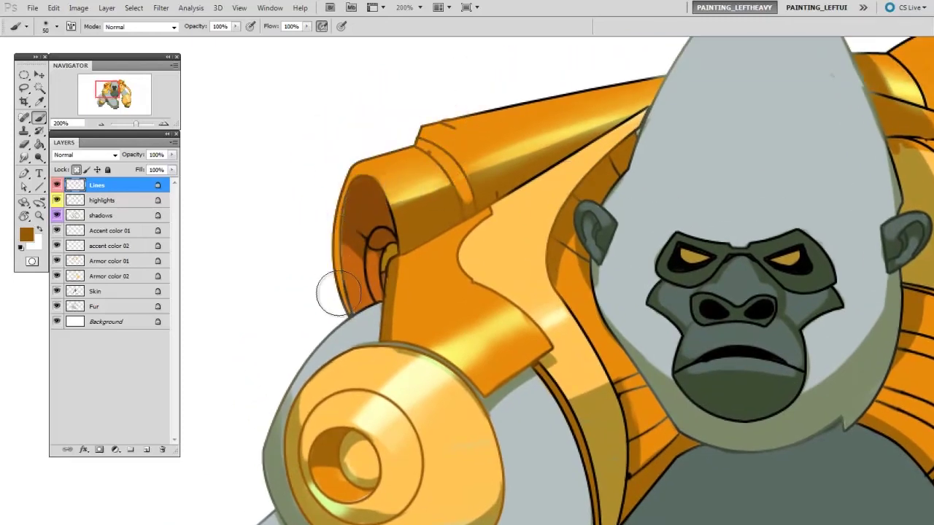
{"action": "left_click_drag", "start_coordinate": [338, 293], "coordinate": [358, 197]}
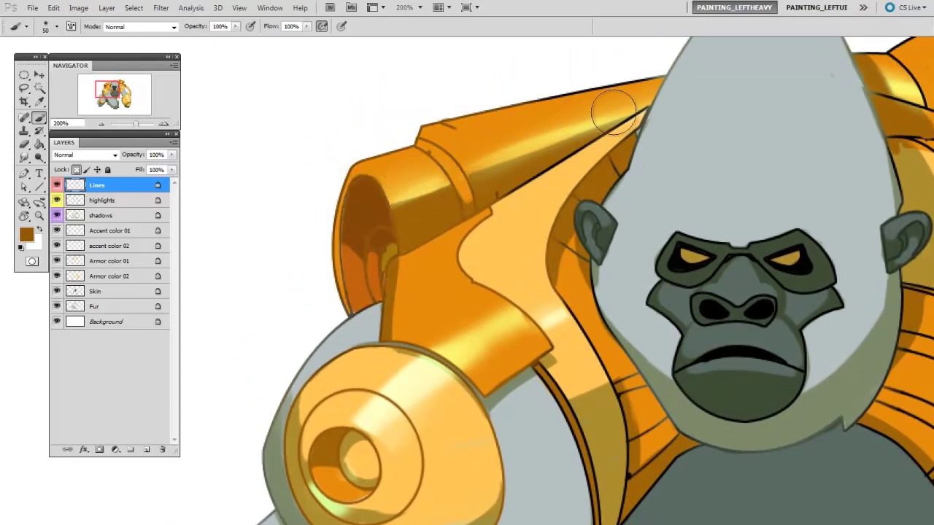
{"action": "left_click_drag", "start_coordinate": [676, 219], "coordinate": [734, 160]}
Sample the brown inside the shoulder tube's opening, darken it to a deep brown, and recolour the opening's inner lines with a smaller brush
{"action": "left_click", "coordinate": [427, 144], "text": "alt"}
{"action": "key", "text": "n"}
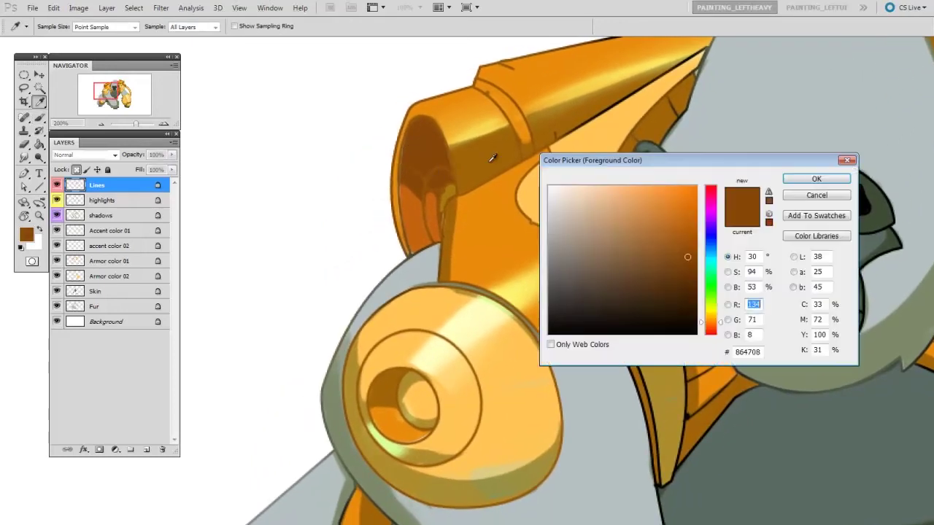
{"action": "left_click_drag", "start_coordinate": [687, 257], "coordinate": [690, 296]}
{"action": "left_click", "coordinate": [814, 179]}
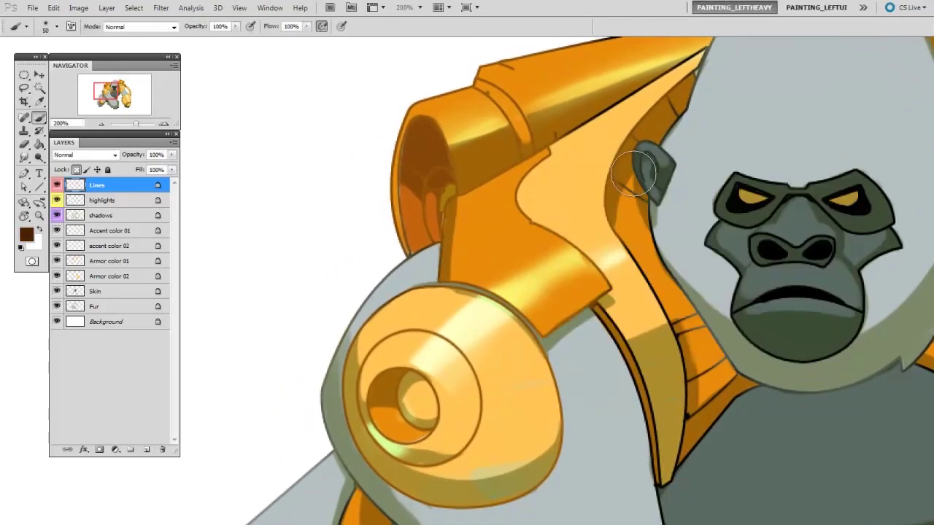
{"action": "key", "text": "["}
{"action": "key", "text": "["}
{"action": "mouse_move", "coordinate": [428, 162]}
{"action": "left_mouse_down"}
{"action": "mouse_move", "coordinate": [425, 230]}
{"action": "mouse_move", "coordinate": [419, 148]}
{"action": "mouse_move", "coordinate": [438, 129]}
{"action": "left_mouse_up"}
{"action": "key", "text": "]"}
{"action": "key", "text": "]"}
{"action": "key", "text": "]"}
{"action": "mouse_move", "coordinate": [696, 292]}
{"action": "left_mouse_down"}
{"action": "mouse_move", "coordinate": [707, 295]}
{"action": "mouse_move", "coordinate": [521, 359]}
{"action": "left_mouse_up"}
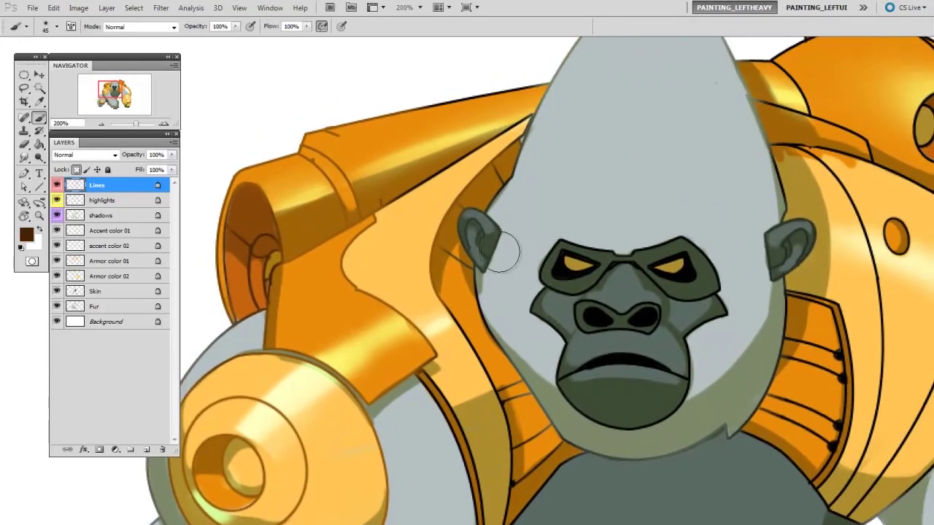
Sample the shoulder plate's orange, choose a darker shade of it, and recolour the lines of the long tube and the collar beside the ear
{"action": "left_click", "coordinate": [327, 290], "text": "alt"}
{"action": "key", "text": "n"}
{"action": "left_click", "coordinate": [688, 231]}
{"action": "left_click", "coordinate": [810, 180]}
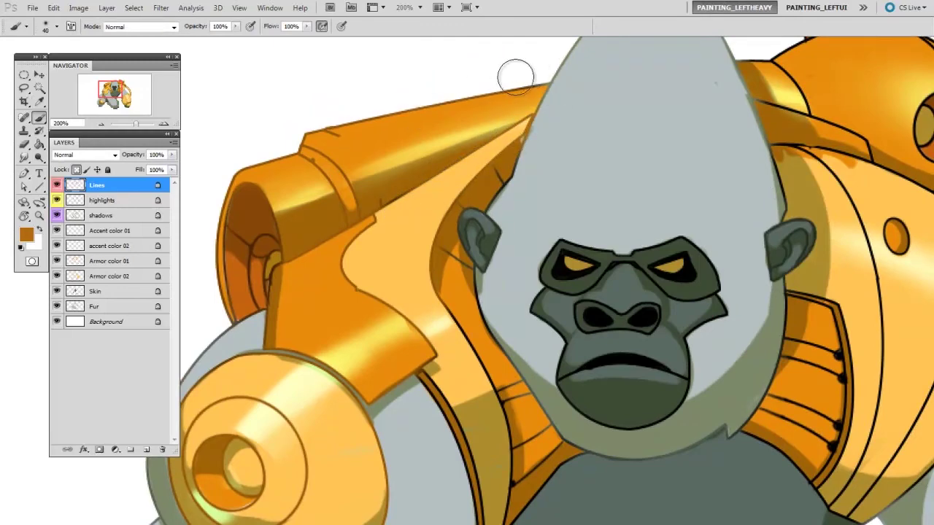
{"action": "left_click_drag", "start_coordinate": [537, 213], "coordinate": [554, 172]}
{"action": "left_click_drag", "start_coordinate": [502, 158], "coordinate": [523, 135]}
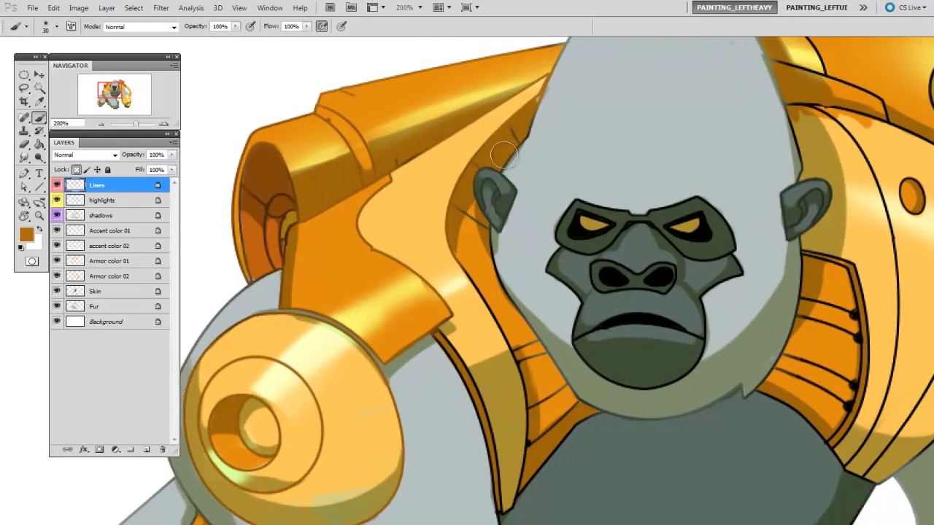
Recolour the collar's inner panel lines and the long edges of the chest strap in the dark orange, enlarging the brush to 60
{"action": "key", "text": "["}
{"action": "left_click_drag", "start_coordinate": [517, 347], "coordinate": [538, 431]}
{"action": "key", "text": "]"}
{"action": "key", "text": "]"}
{"action": "key", "text": "]"}
{"action": "mouse_move", "coordinate": [535, 370]}
{"action": "left_mouse_down"}
{"action": "mouse_move", "coordinate": [529, 463]}
{"action": "mouse_move", "coordinate": [511, 394]}
{"action": "left_mouse_up"}
{"action": "left_click_drag", "start_coordinate": [454, 336], "coordinate": [500, 512]}
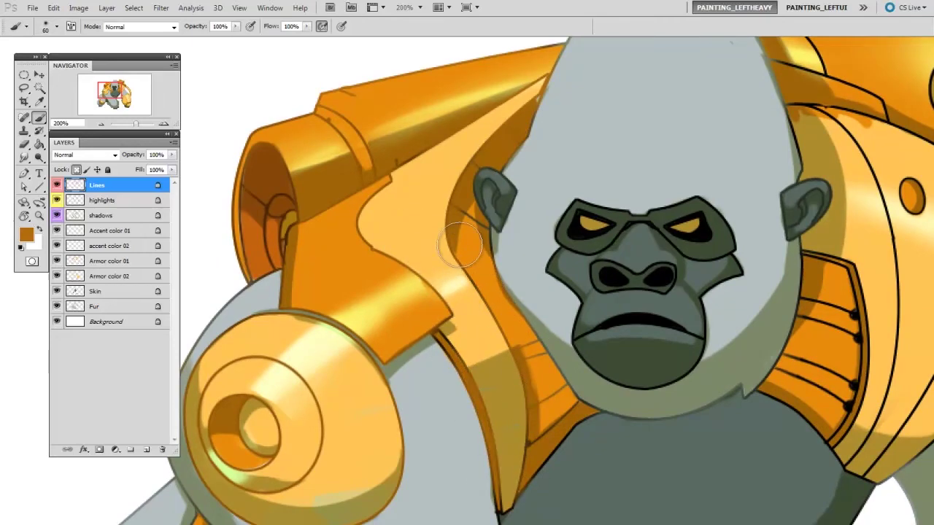
Set the brush size to 70 for recolouring the outlines of the armour on the opposite shoulder
{"action": "key", "text": "bracketleft"}
{"action": "key", "text": "ctrl+minus"}
{"action": "mouse_move", "coordinate": [709, 363]}
{"action": "left_mouse_down"}
{"action": "mouse_move", "coordinate": [670, 297]}
{"action": "mouse_move", "coordinate": [623, 362]}
{"action": "left_mouse_up"}
{"action": "key", "text": "]"}
{"action": "key", "text": "bracketright"}
{"action": "key", "text": "bracketright"}
{"action": "key", "text": "bracketright"}
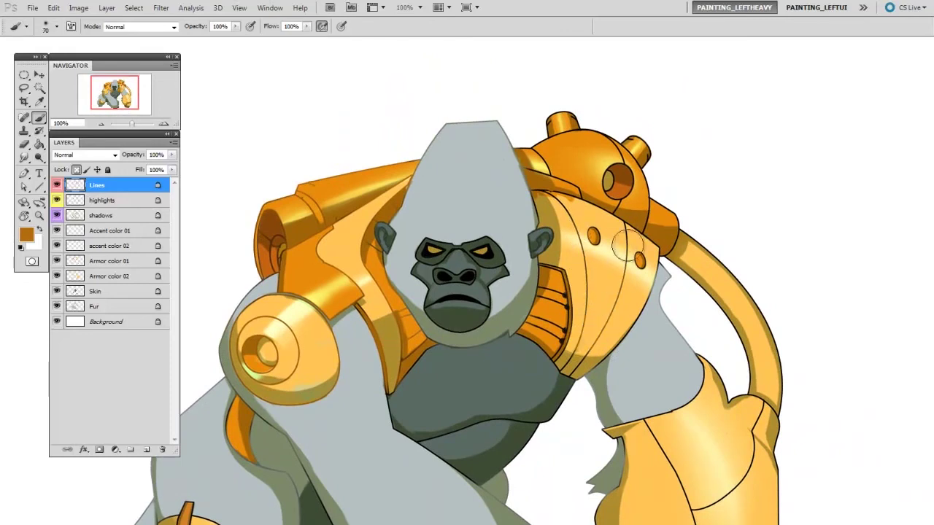